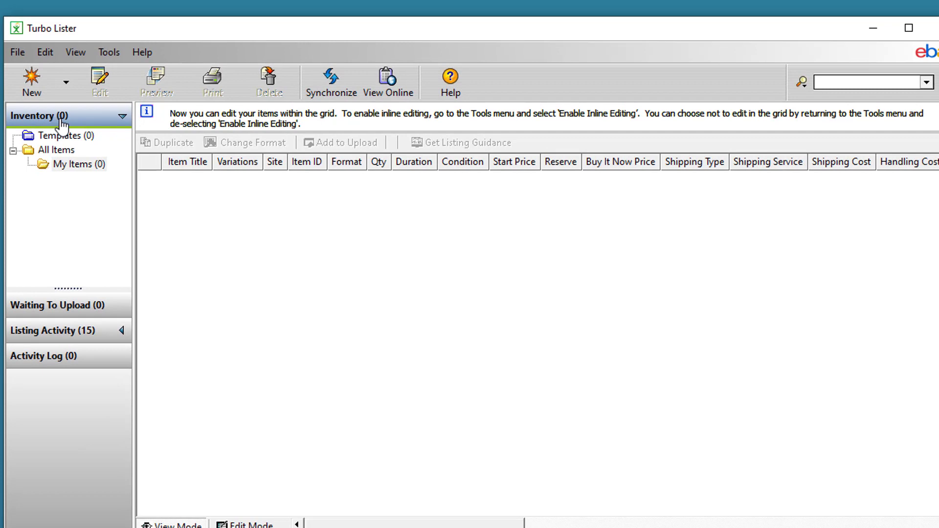
In Turbo Lister, look through Waiting To Upload and Inventory, ending on Listing Activity's 11 unsold listings.
left_click(67, 308)
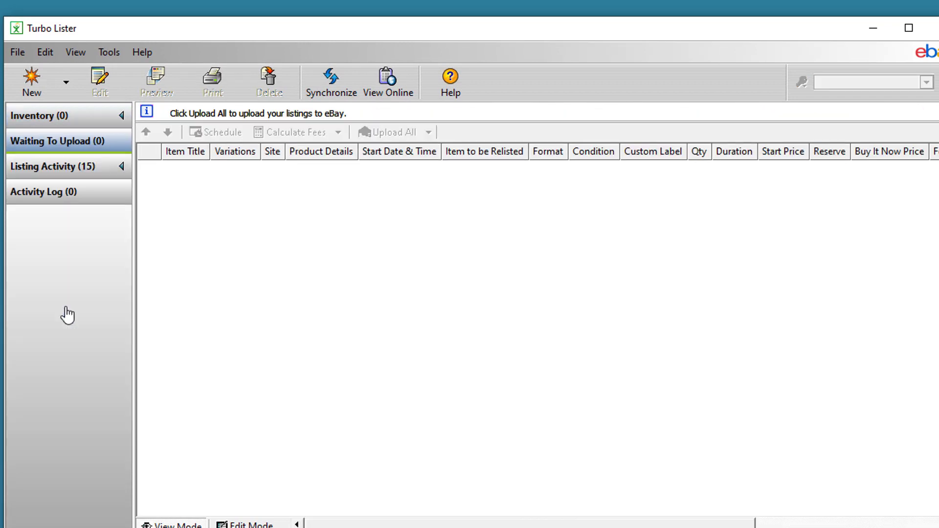
left_click(50, 166)
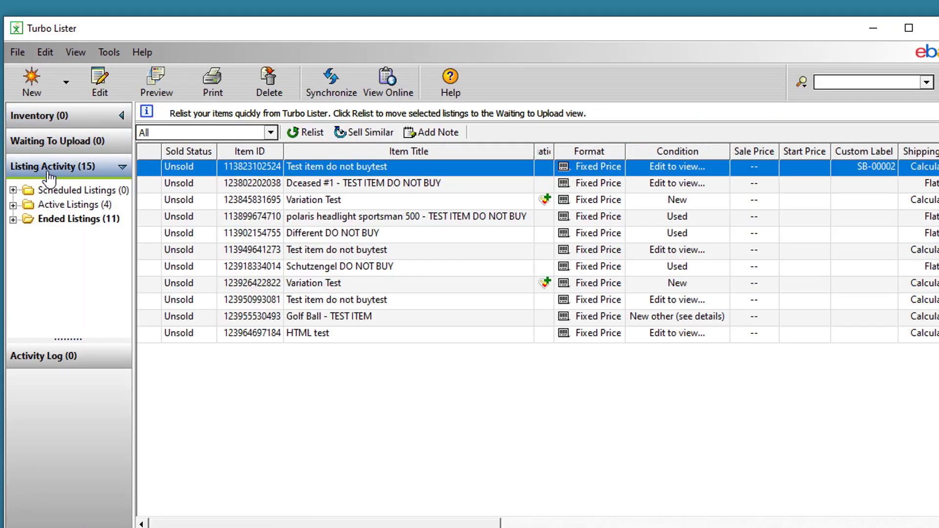
left_click(42, 143)
left_click(41, 123)
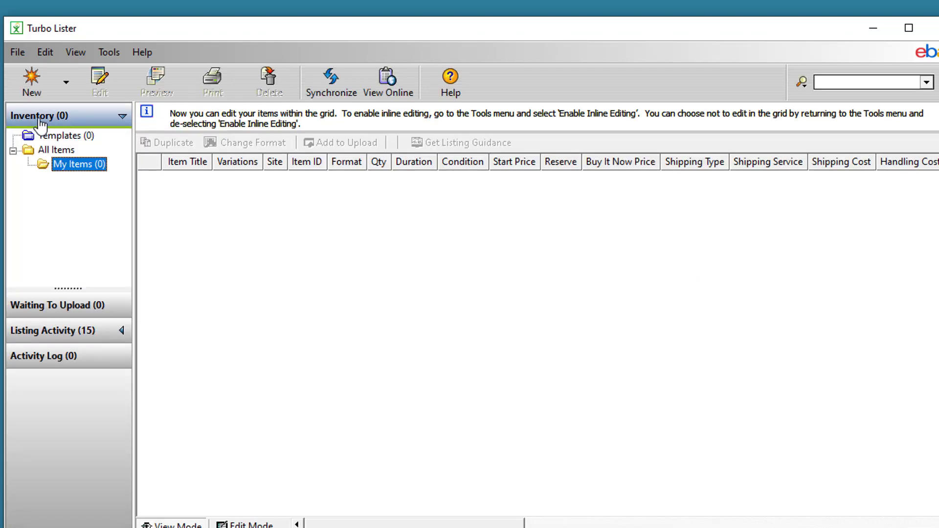
left_click(63, 331)
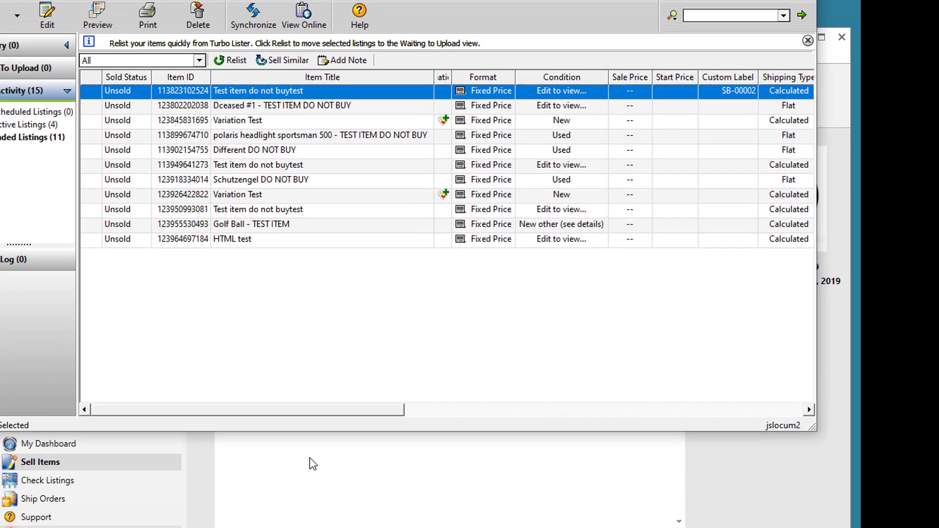
Bring SixBit forward, visit Check Listings and Ship Orders, then return to Sell Items' six under-construction items.
left_click(313, 463)
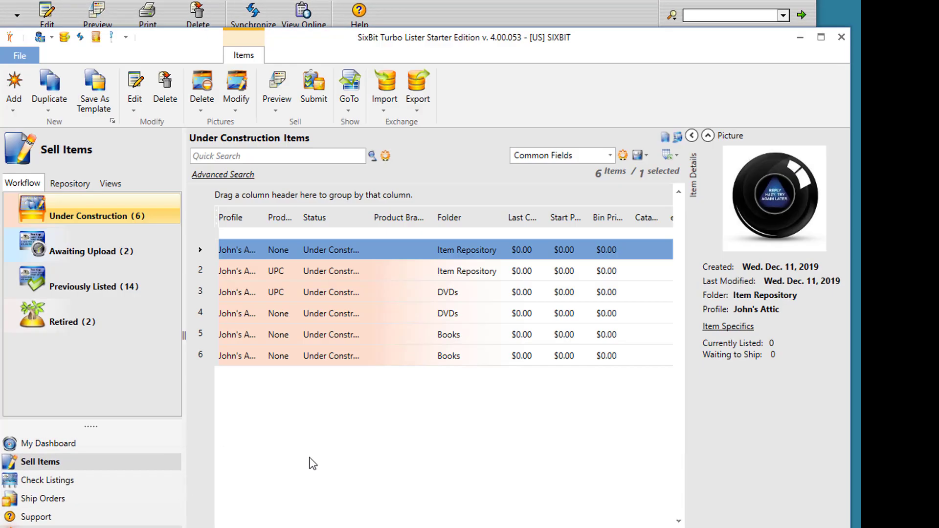
left_click(63, 484)
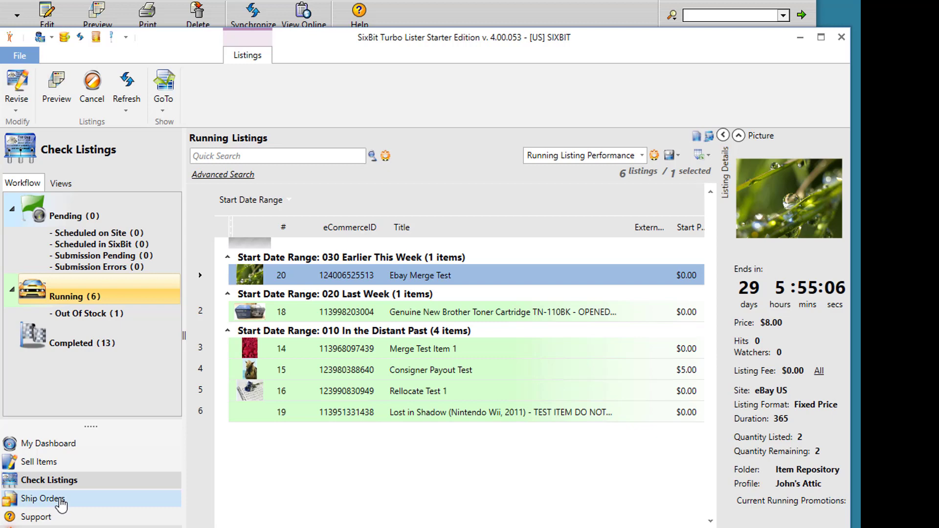
left_click(61, 504)
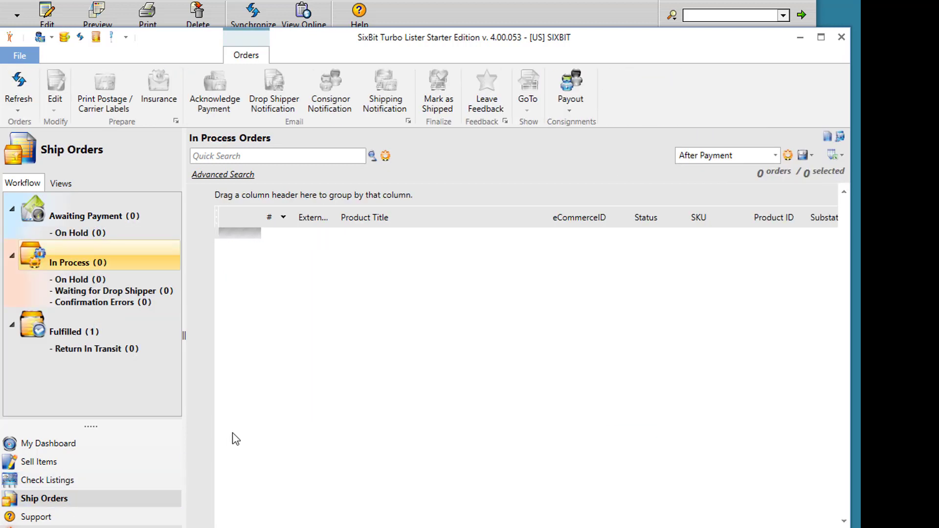
left_click(99, 465)
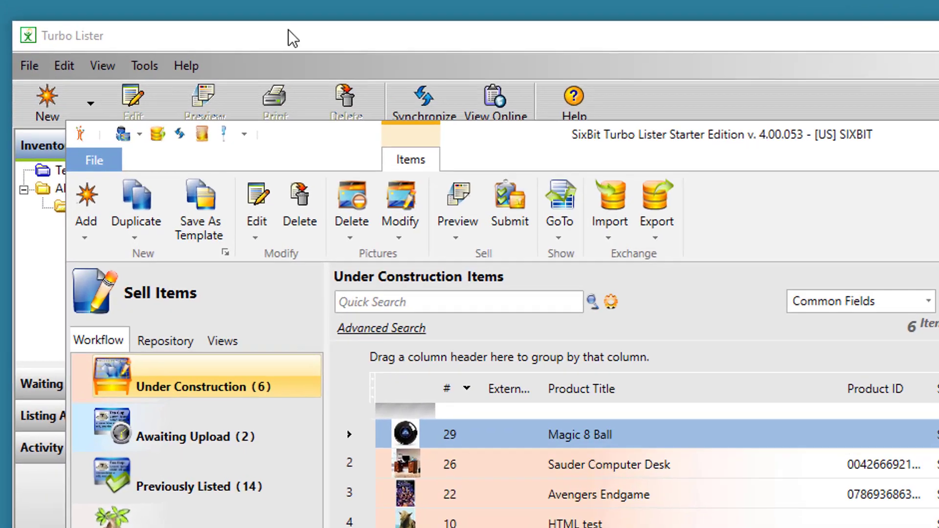
Switch to Turbo Lister and back, then show the Repository's Media folder with its 7 items.
left_click(193, 24)
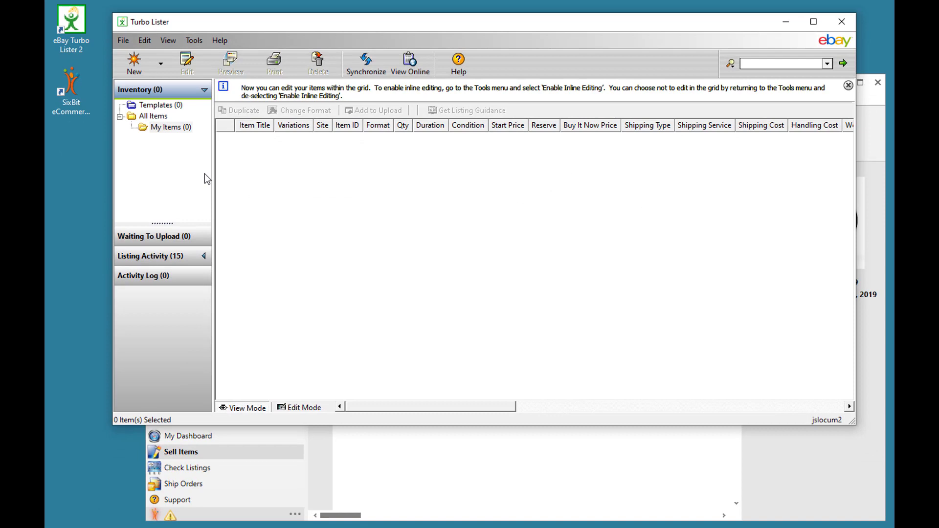
left_click(401, 480)
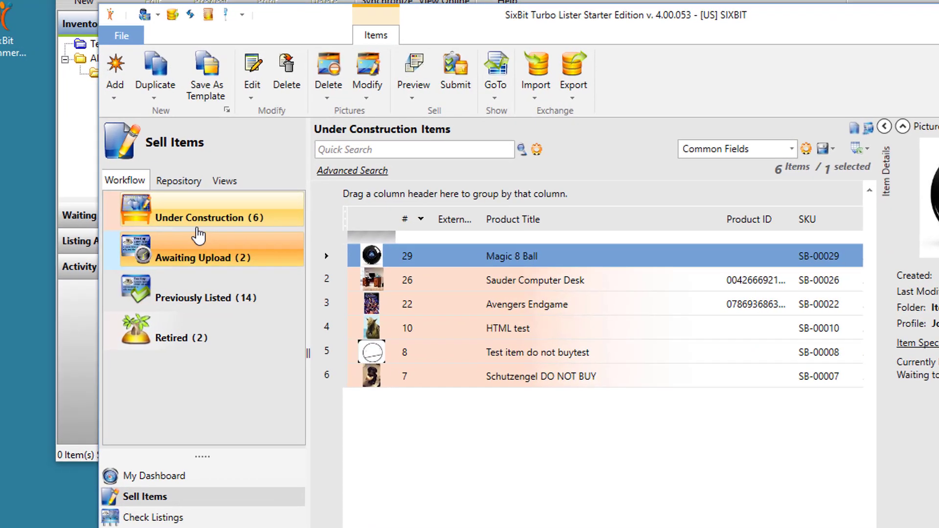
left_click(179, 186)
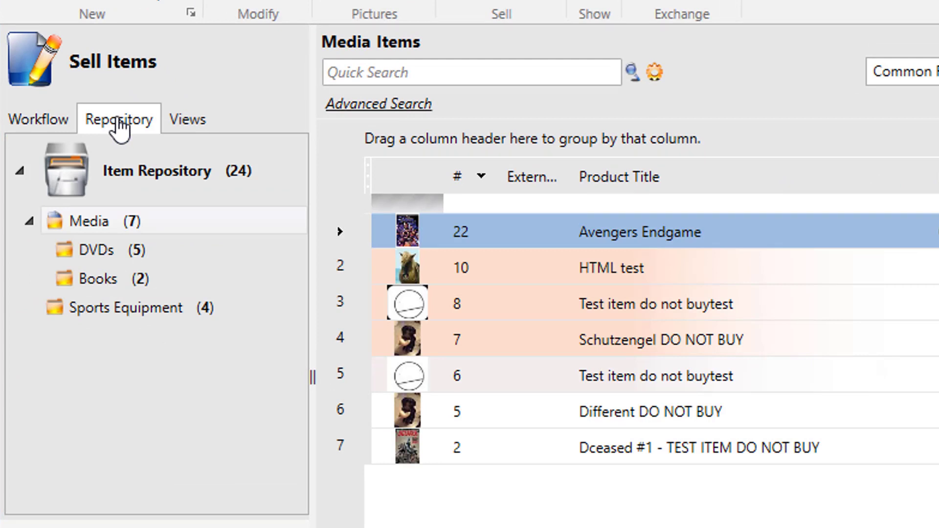
right_click(97, 230)
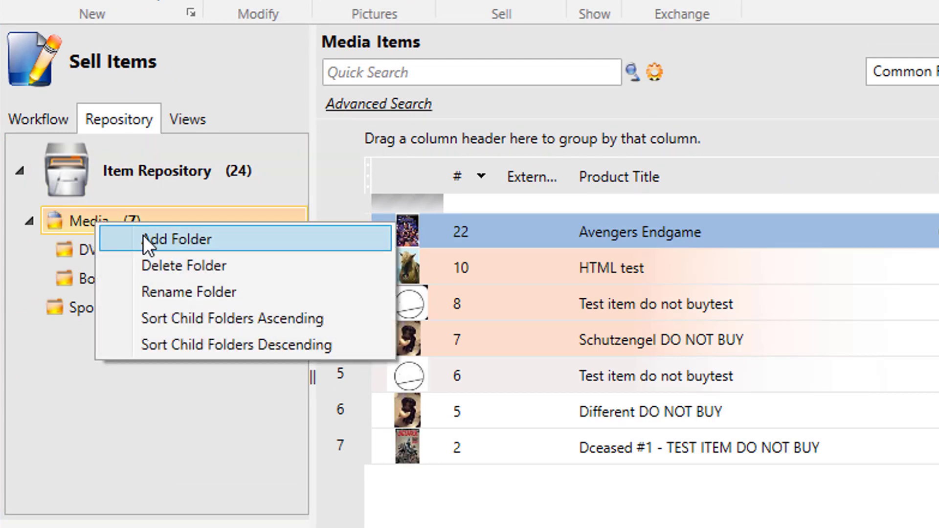
left_click(79, 231)
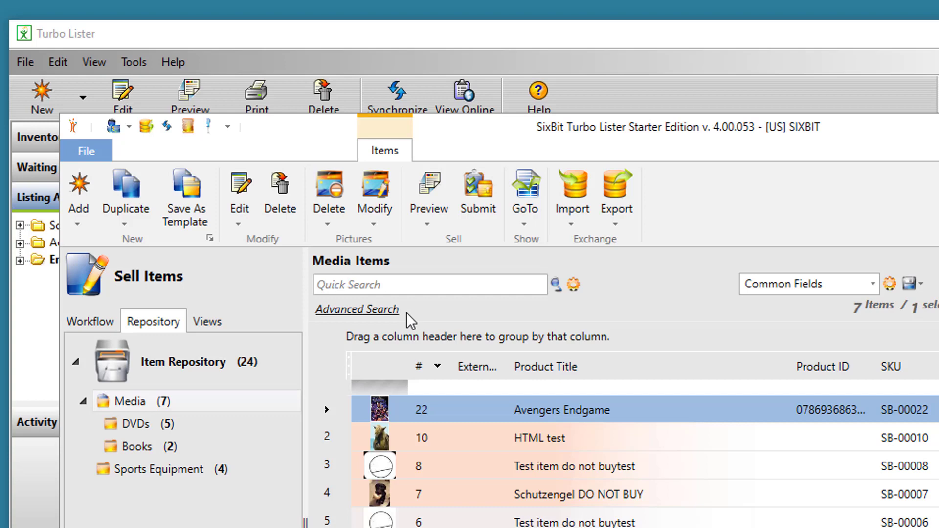
Check Turbo Lister's Waiting To Upload list, then return to SixBit's Workflow tab.
left_click(304, 28)
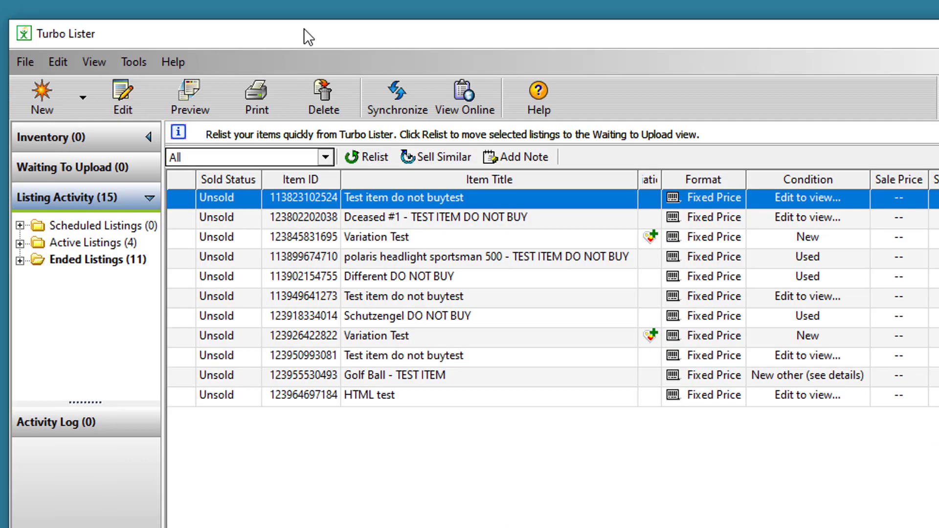
left_click(100, 169)
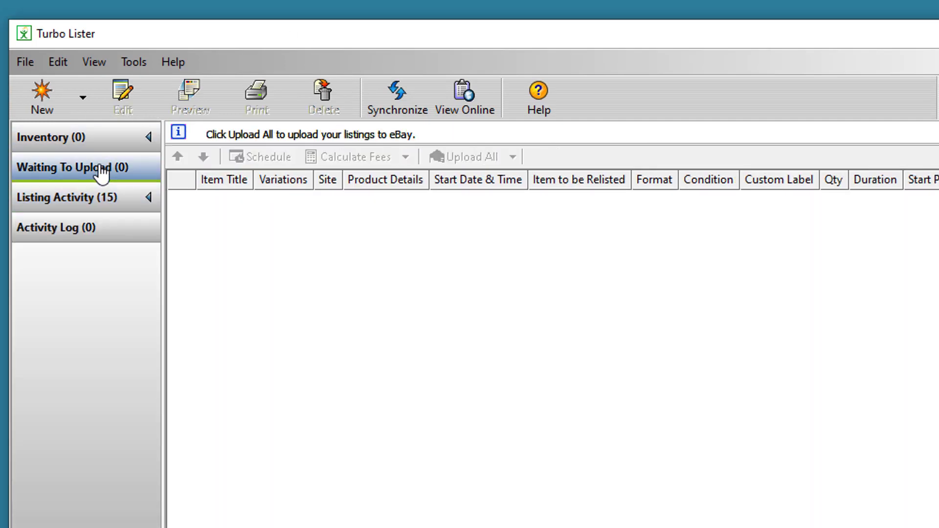
left_click(305, 525)
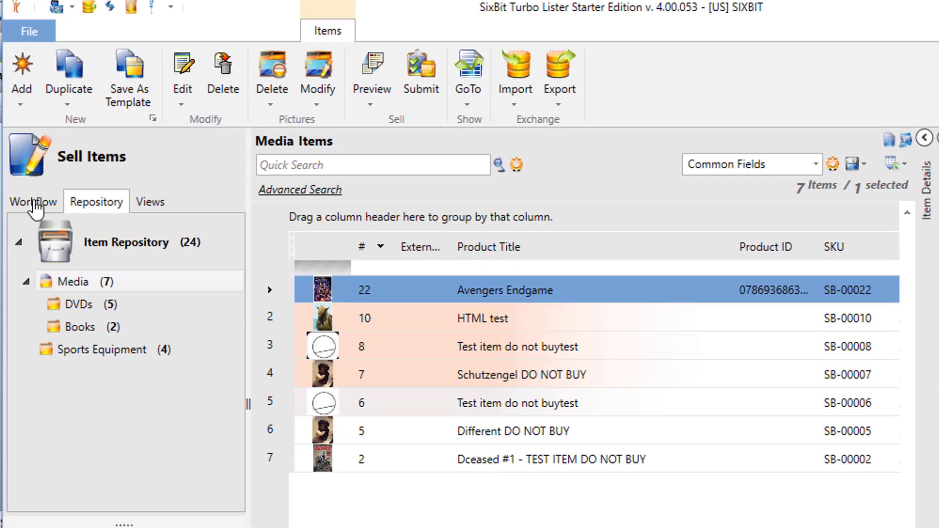
left_click(34, 204)
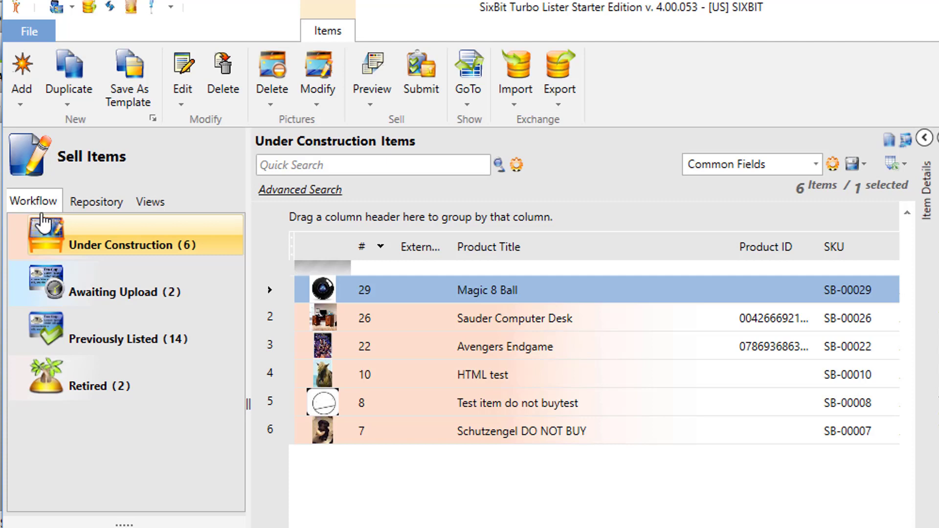
mouse_move(51, 241)
Drag Magic 8 Ball into Awaiting Upload and Schutzengel DO NOT BUY into Retired, then reopen the Repository.
left_click_drag(498, 288, 114, 294)
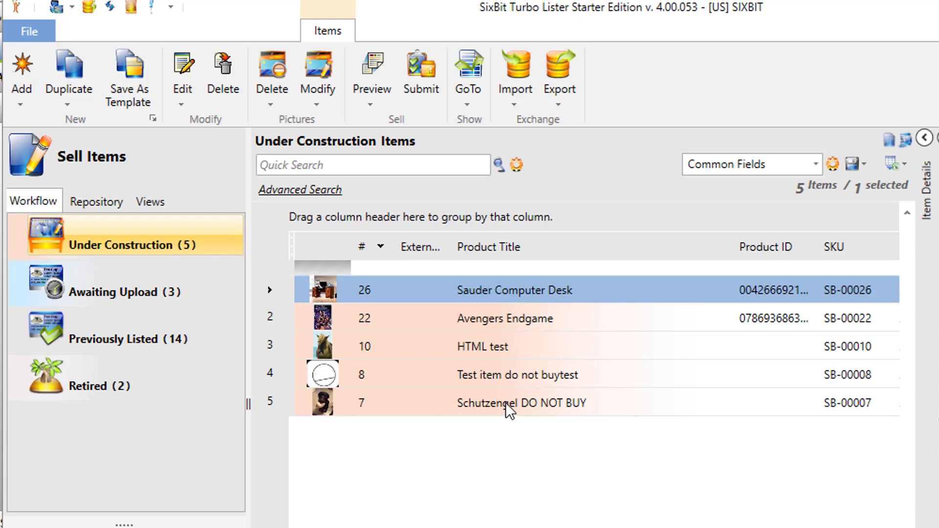
left_click_drag(506, 402, 98, 382)
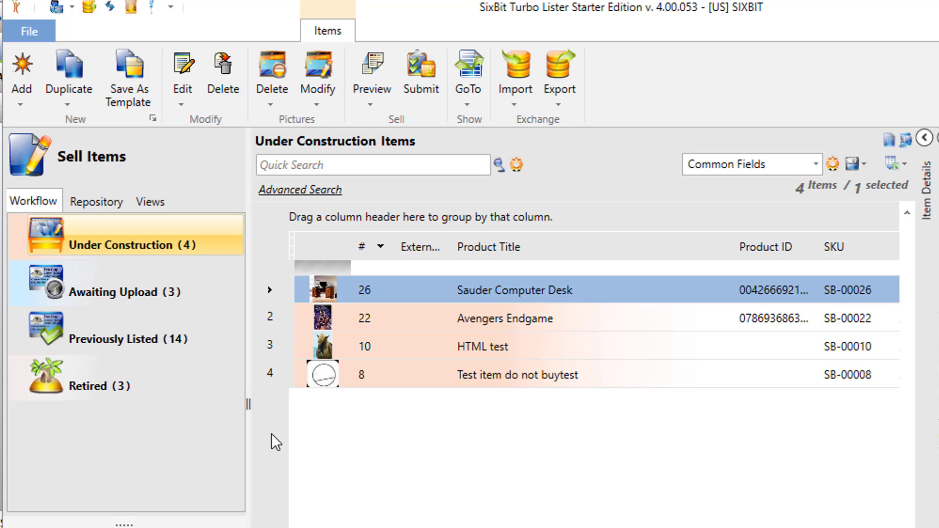
left_click(115, 206)
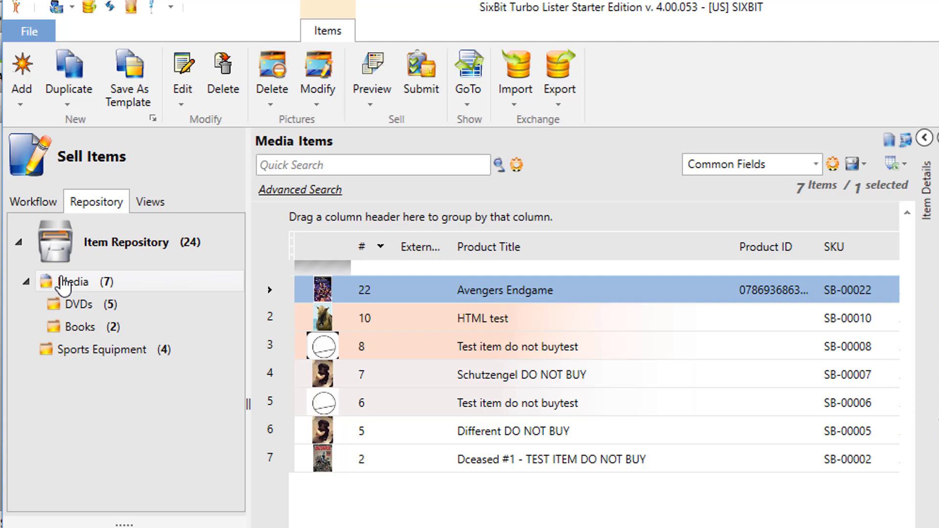
From the Workflow tab, drag Avengers Endgame into Awaiting Upload, leaving 3 items under construction.
left_click(35, 201)
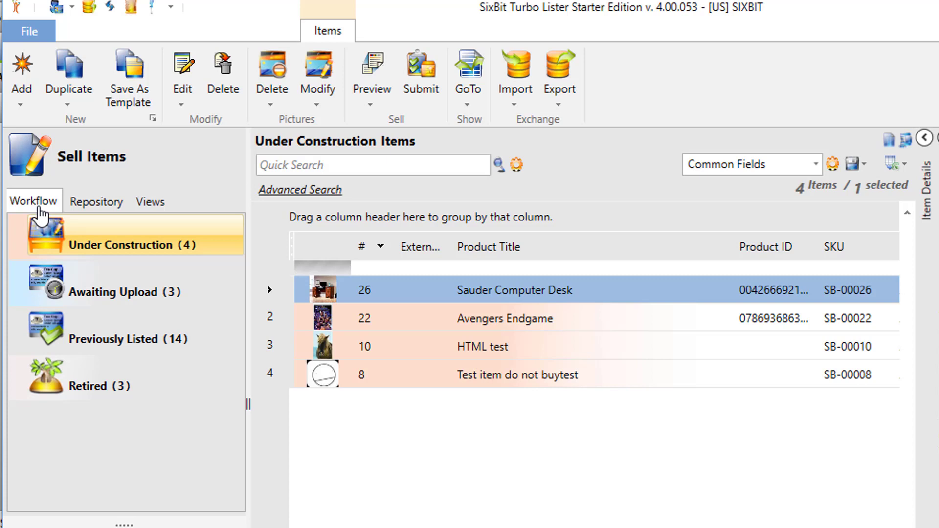
left_click(103, 205)
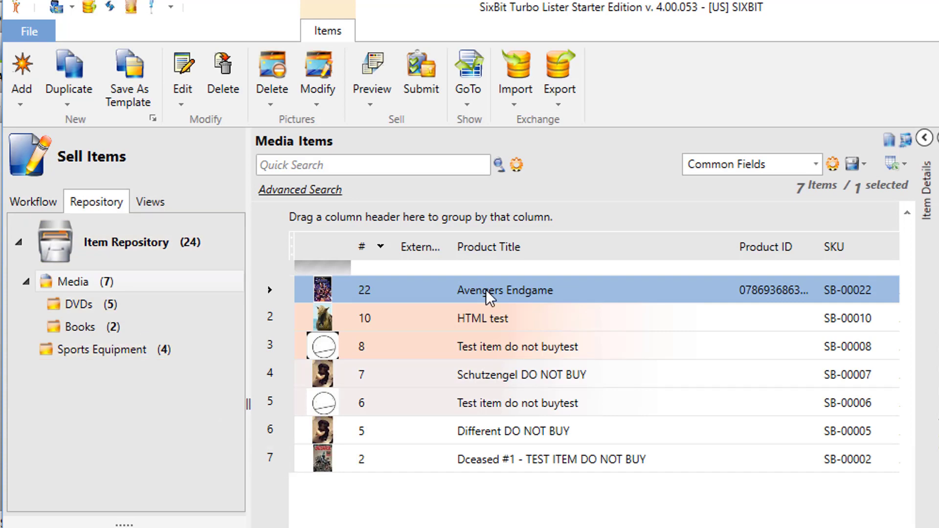
left_click(33, 202)
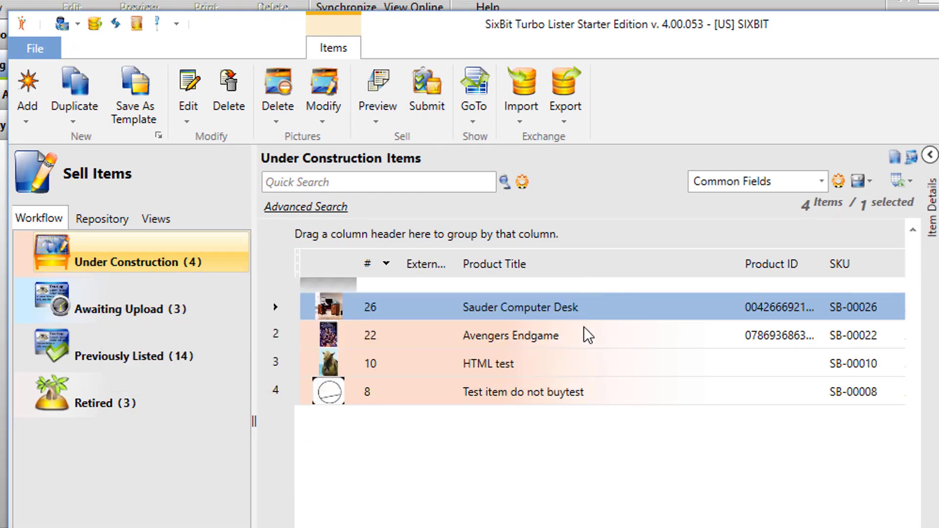
left_click_drag(556, 334, 132, 307)
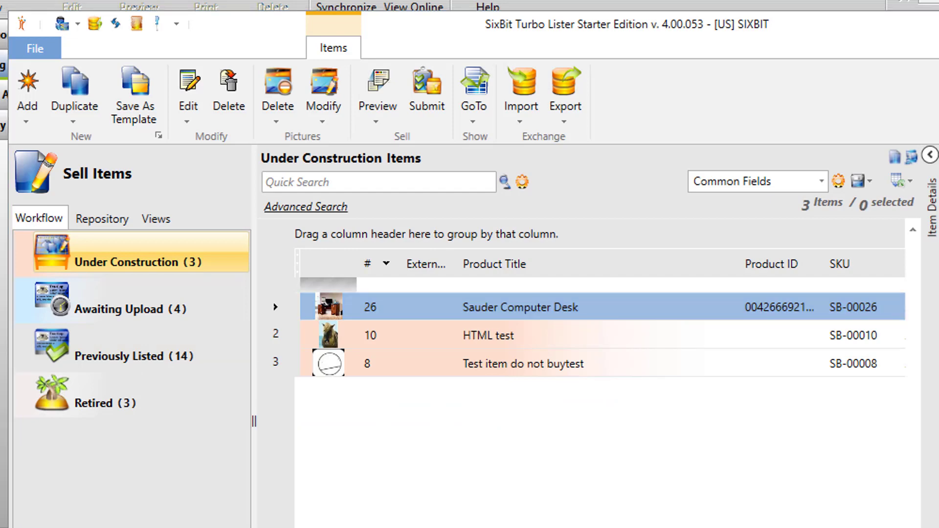
From the Views tab, show 'Relistable for Credit on eBay', listing Picture Test 1 and Shopify Picture Test.
left_click(154, 220)
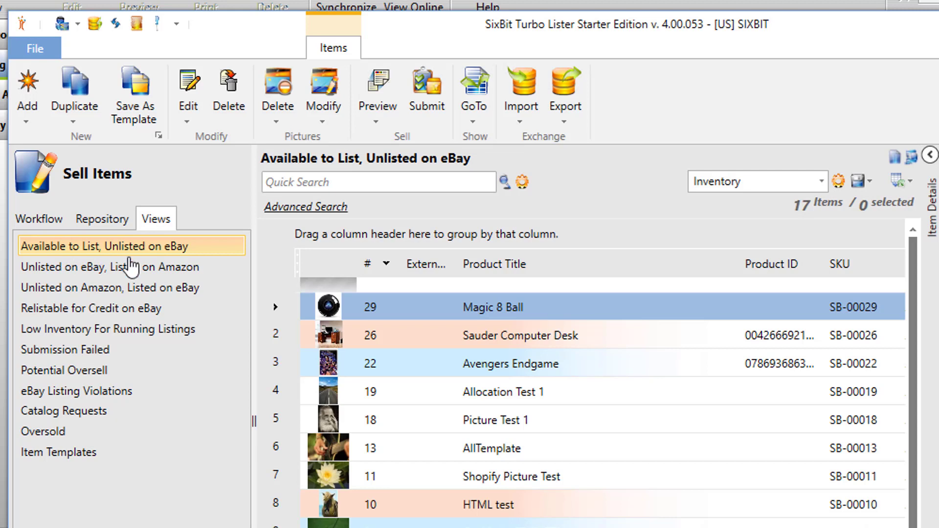
left_click(131, 318)
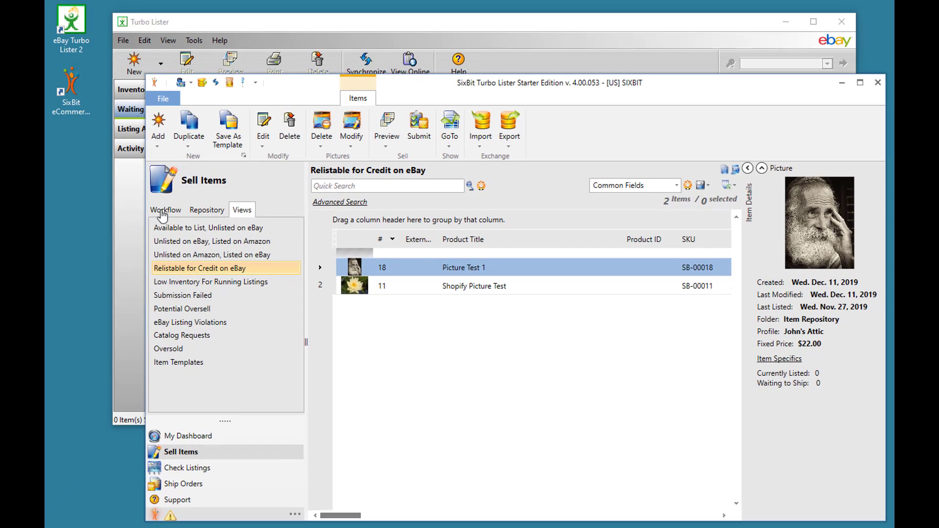
Return to SixBit's Under Construction items, then show Turbo Lister's Listing Activity.
left_click(164, 210)
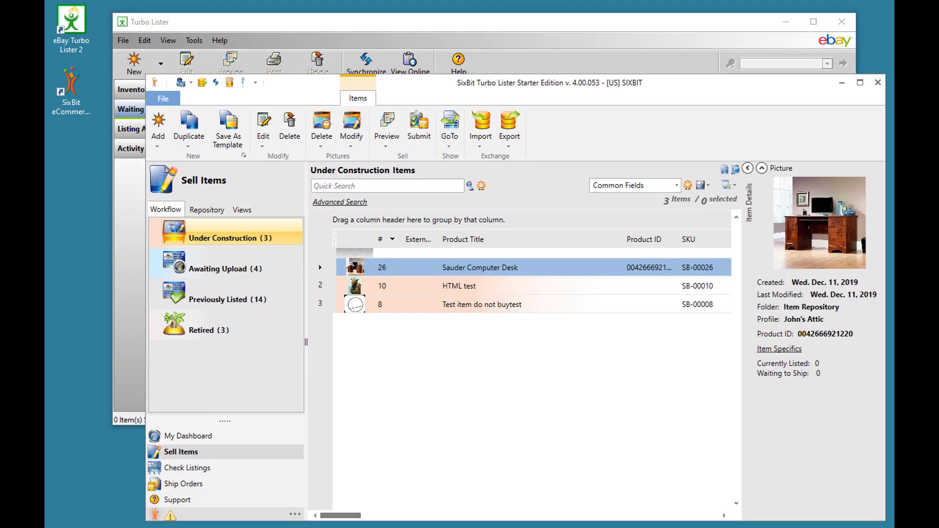
left_click(224, 28)
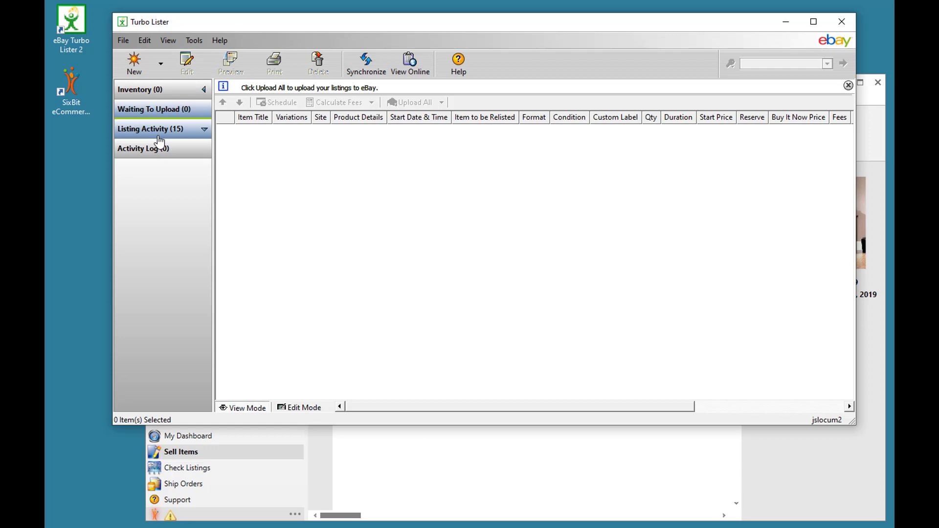
left_click(158, 130)
Show SixBit's Check Listings with 6 running listings and move its window aside for comparison.
left_click(450, 456)
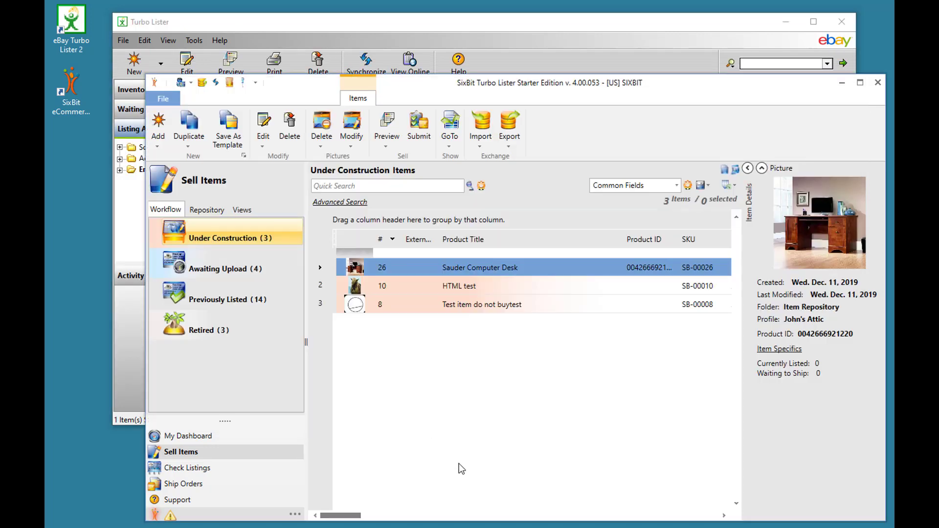
left_click(195, 470)
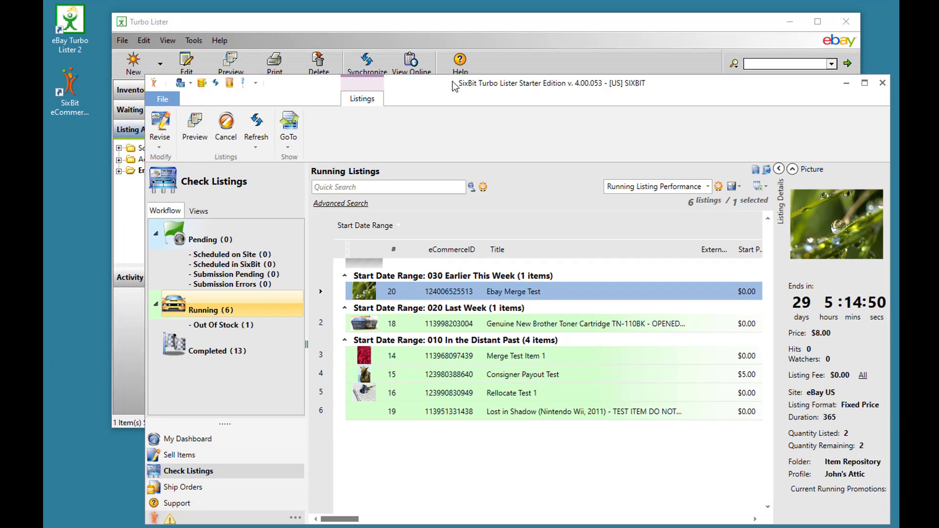
left_click_drag(454, 87, 527, 24)
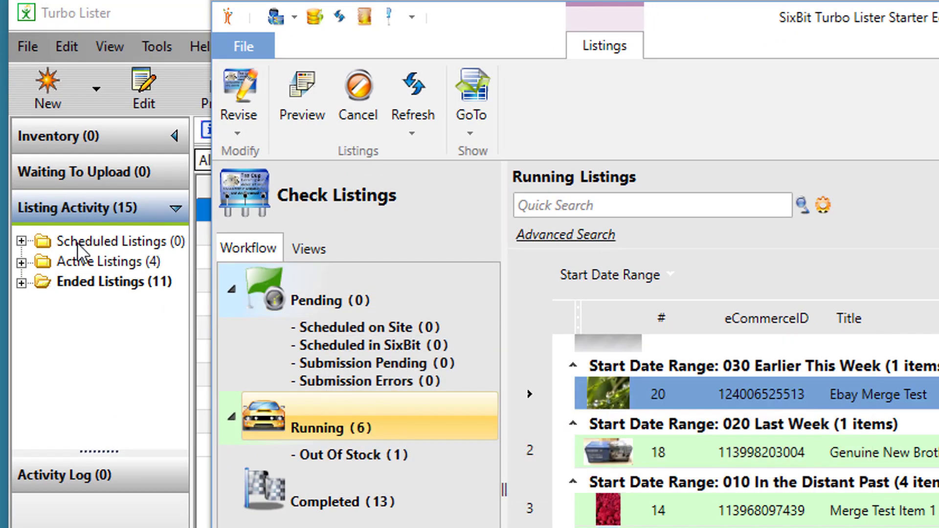
mouse_move(306, 301)
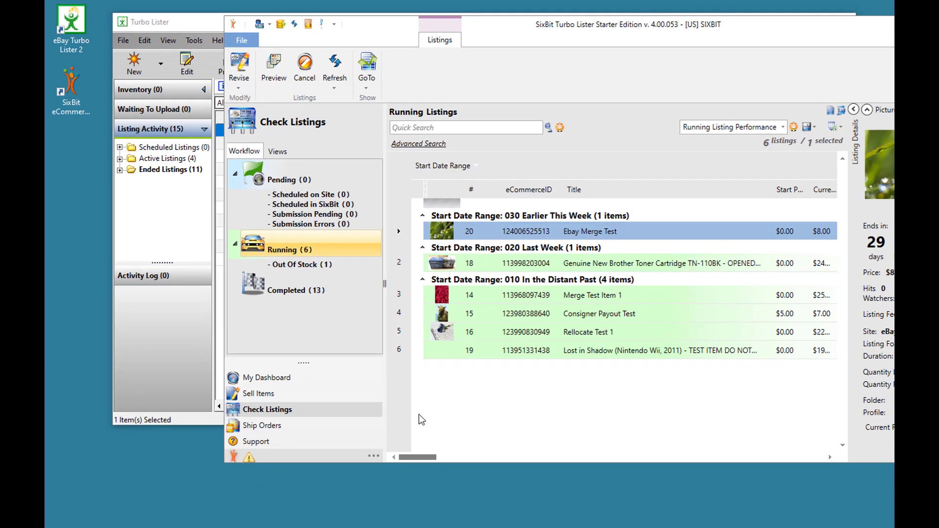
left_click(274, 155)
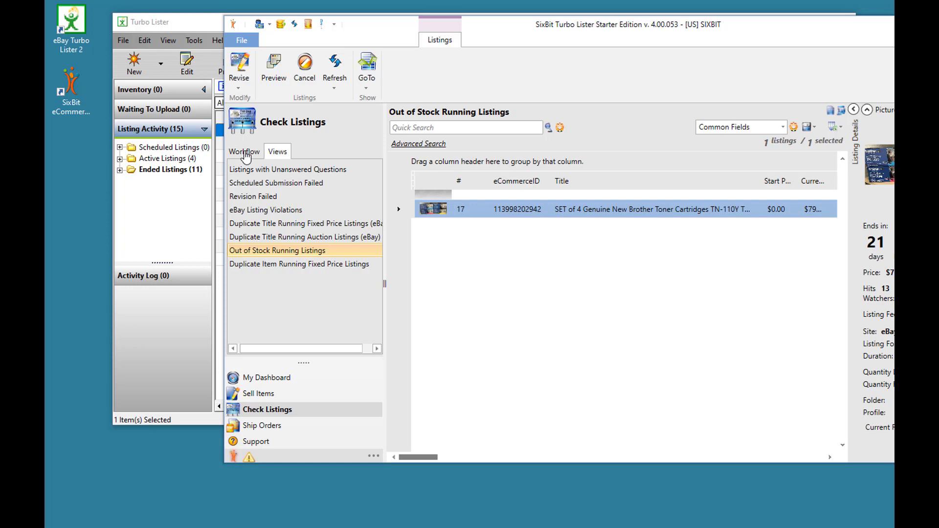
left_click(244, 151)
left_click_drag(500, 25, 410, 86)
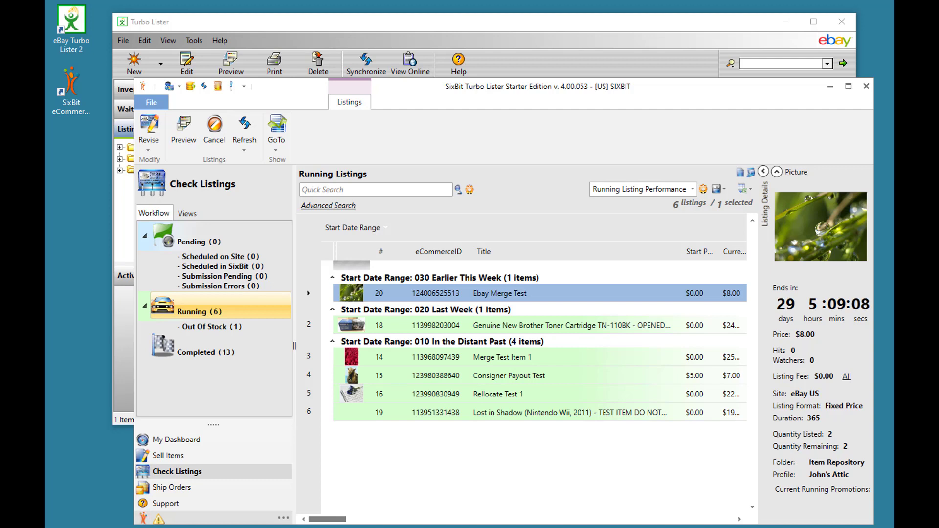
left_click(171, 487)
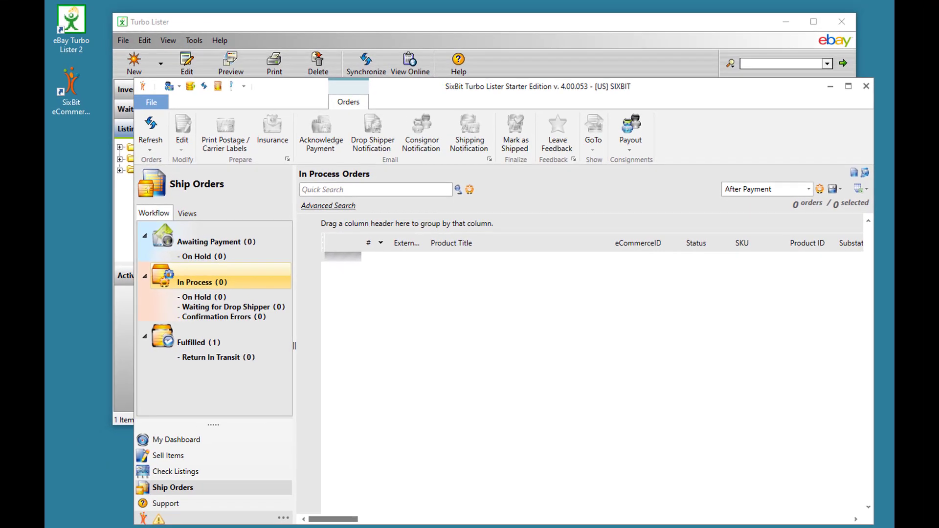
left_click(175, 470)
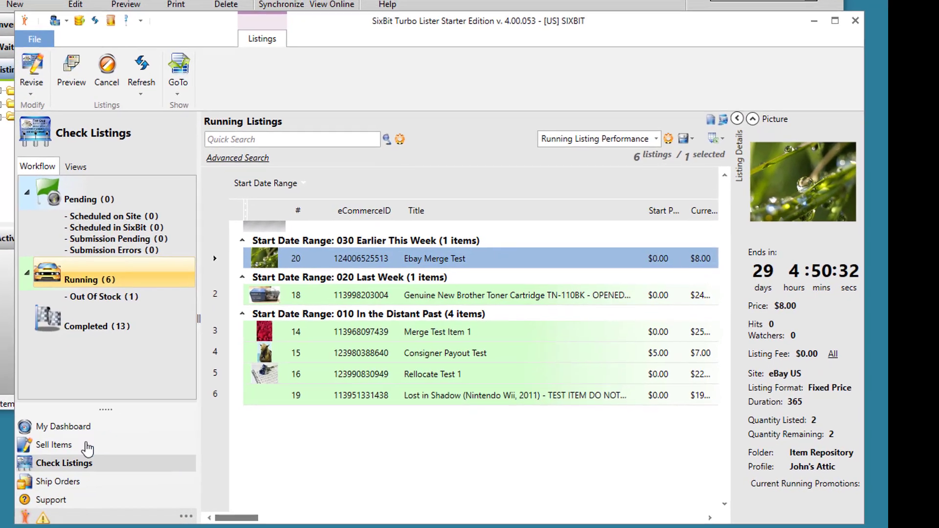
Open My Dashboard showing announcements, 4 items awaiting upload and 287 positive feedback.
left_click(66, 425)
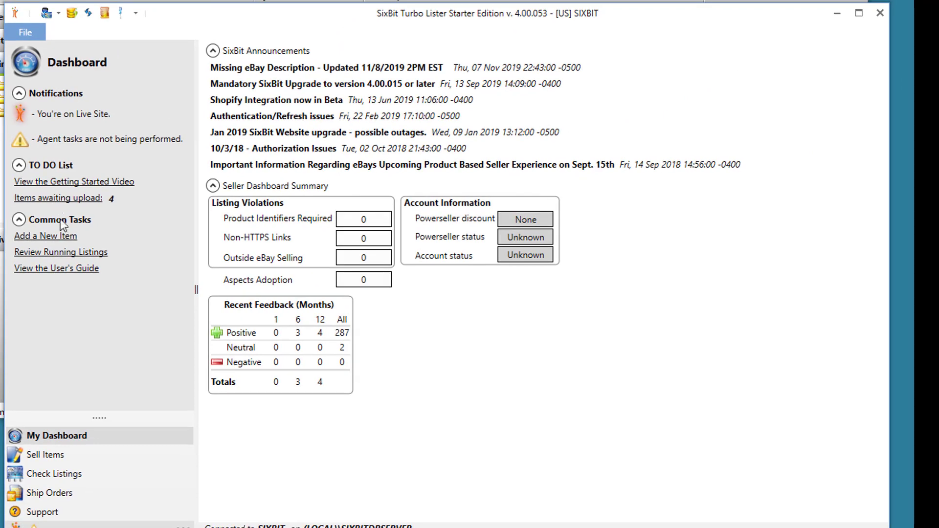
Open Support to see the Starter Edition subscription and plans, then start a support ticket.
left_click(58, 512)
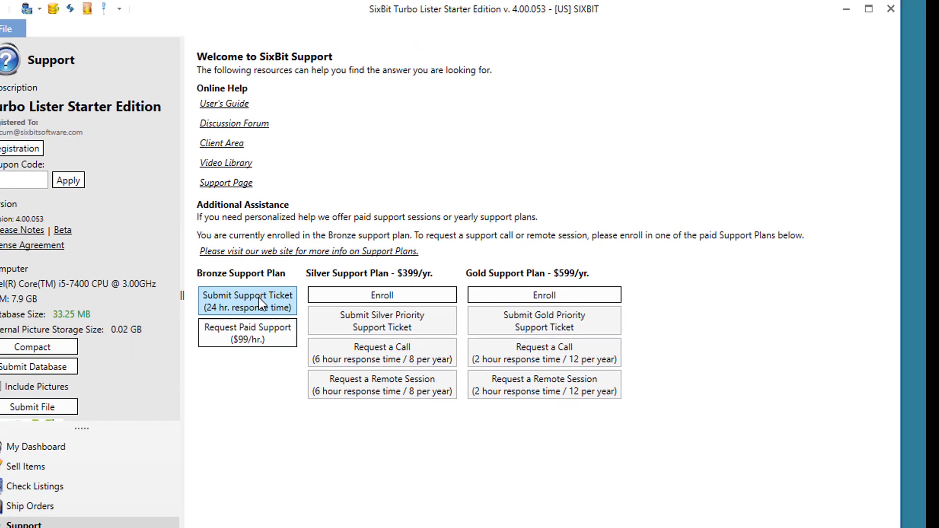
left_click(260, 297)
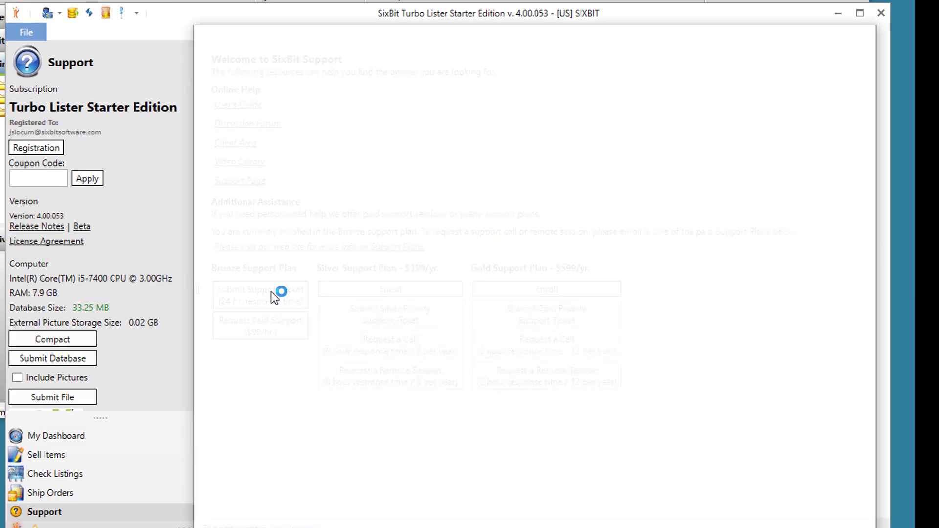